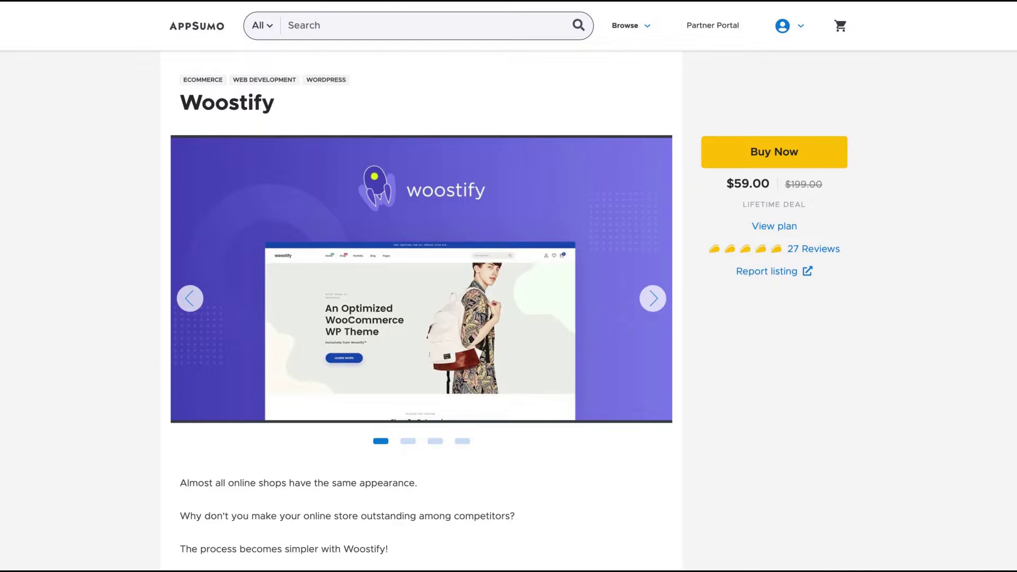
{"action": "scroll", "coordinate": [697, 326], "scroll_direction": "down", "scroll_amount": 3}
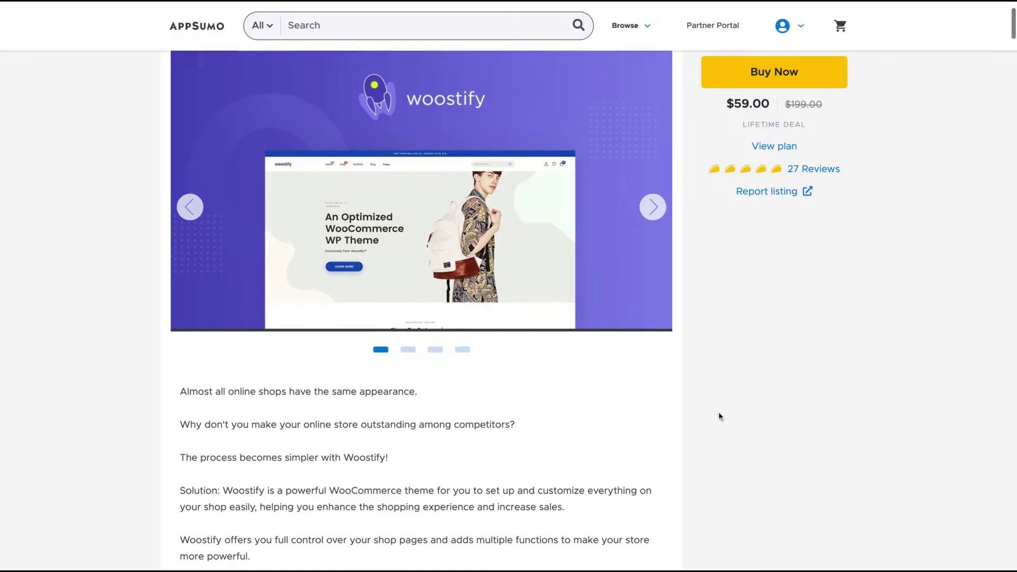
{"action": "scroll", "coordinate": [719, 412], "scroll_direction": "down", "scroll_amount": 3}
{"action": "scroll", "coordinate": [719, 412], "scroll_direction": "down", "scroll_amount": 5}
{"action": "scroll", "coordinate": [718, 412], "scroll_direction": "down", "scroll_amount": 2}
{"action": "scroll", "coordinate": [718, 412], "scroll_direction": "down", "scroll_amount": 3}
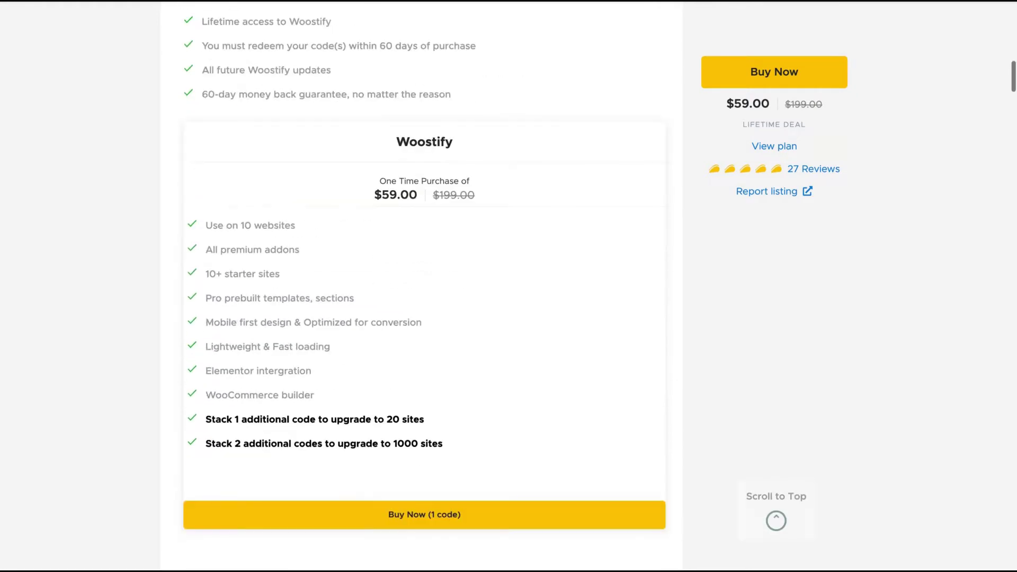
{"action": "scroll", "coordinate": [719, 411], "scroll_direction": "up", "scroll_amount": 1}
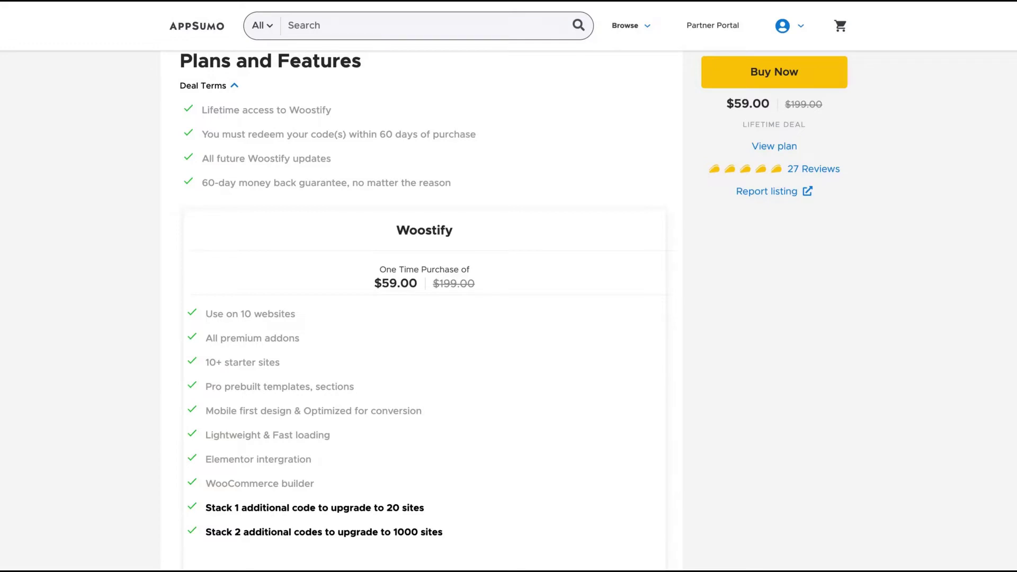
{"action": "scroll", "coordinate": [509, 318], "scroll_direction": "down", "scroll_amount": 1}
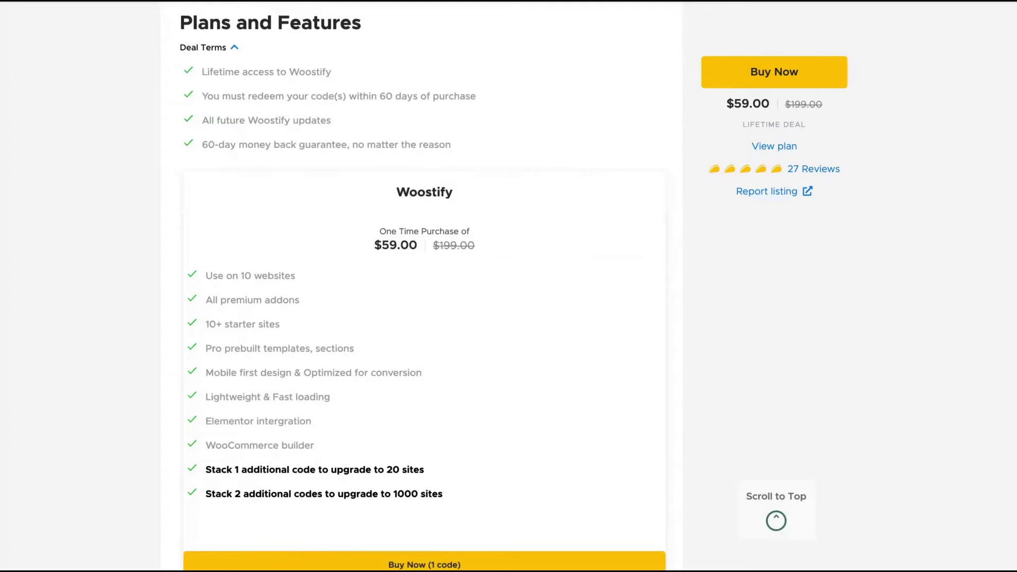
{"action": "scroll", "coordinate": [421, 428], "scroll_direction": "down", "scroll_amount": 1}
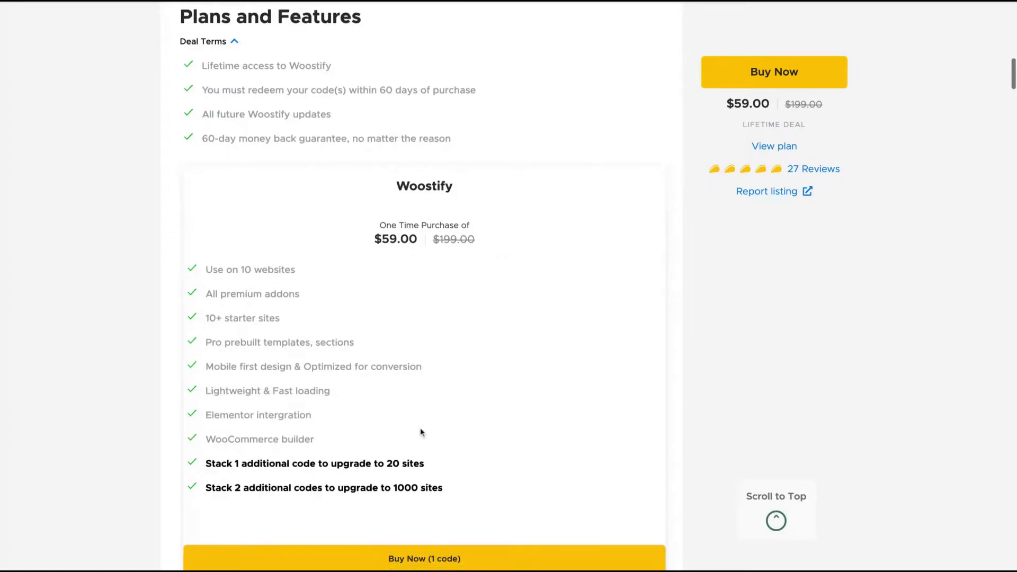
{"action": "scroll", "coordinate": [420, 428], "scroll_direction": "down", "scroll_amount": 1}
{"action": "left_click_drag", "start_coordinate": [207, 388], "coordinate": [307, 388]}
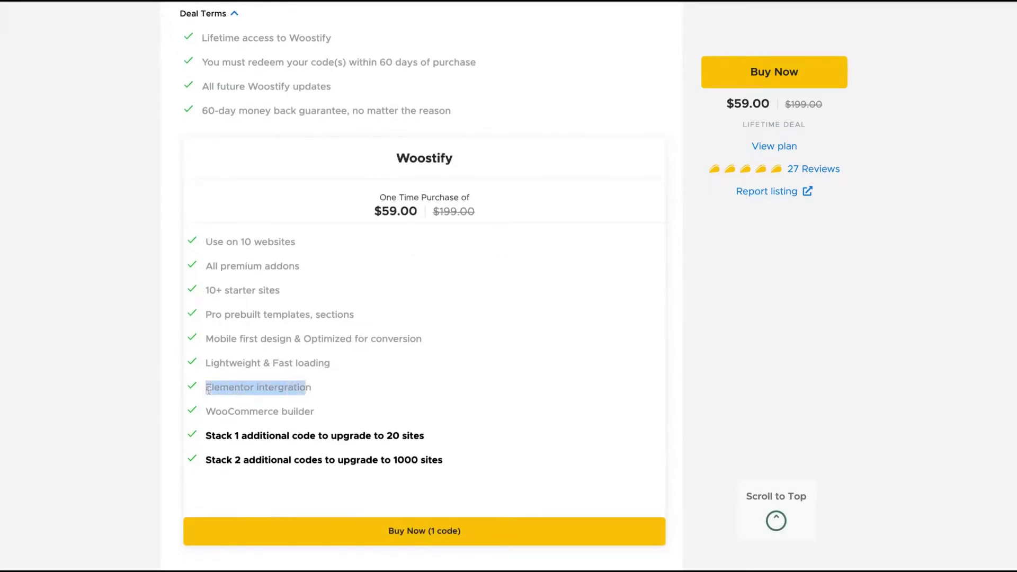
- Highlight the Woostify plan's 'Elementor intergration' and '10+ starter sites' features
{"action": "left_click_drag", "start_coordinate": [209, 388], "coordinate": [208, 389]}
{"action": "scroll", "coordinate": [516, 356], "scroll_direction": "up", "scroll_amount": 3}
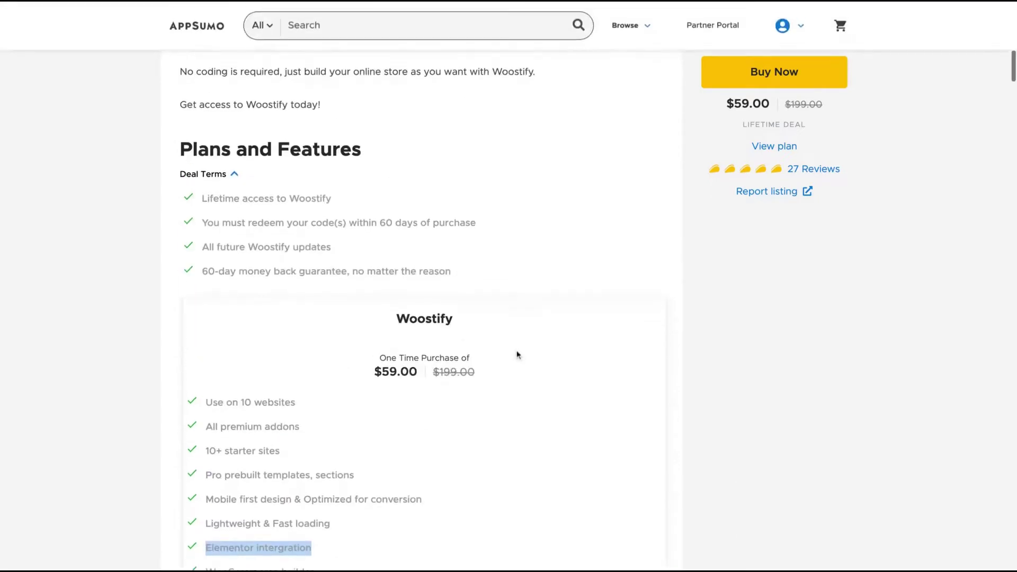
{"action": "scroll", "coordinate": [517, 357], "scroll_direction": "up", "scroll_amount": 1}
{"action": "scroll", "coordinate": [505, 375], "scroll_direction": "down", "scroll_amount": 2}
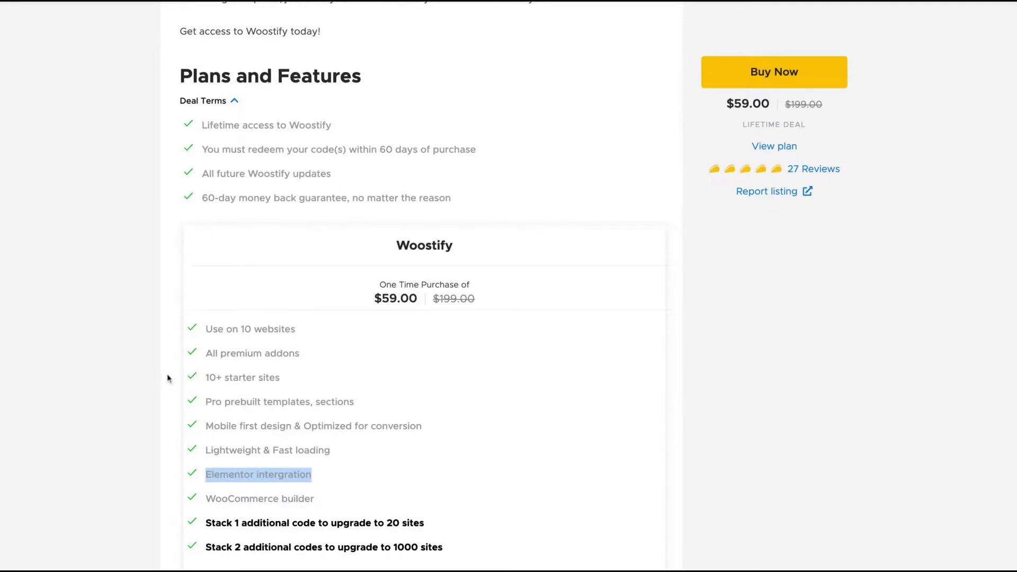
{"action": "left_click_drag", "start_coordinate": [205, 377], "coordinate": [283, 382]}
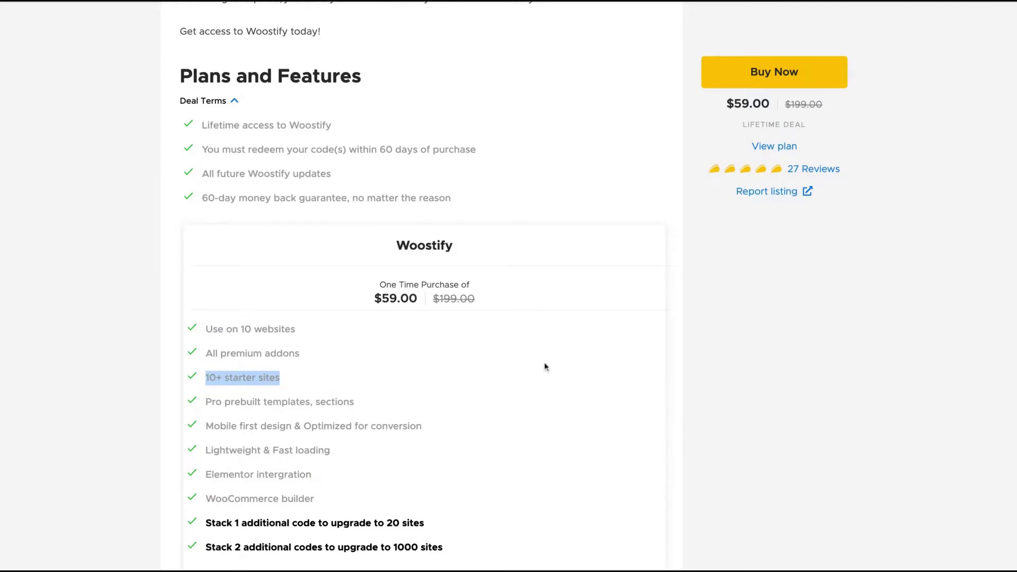
{"action": "scroll", "coordinate": [546, 366], "scroll_direction": "down", "scroll_amount": 2}
{"action": "scroll", "coordinate": [546, 366], "scroll_direction": "down", "scroll_amount": 3}
{"action": "scroll", "coordinate": [546, 366], "scroll_direction": "down", "scroll_amount": 2}
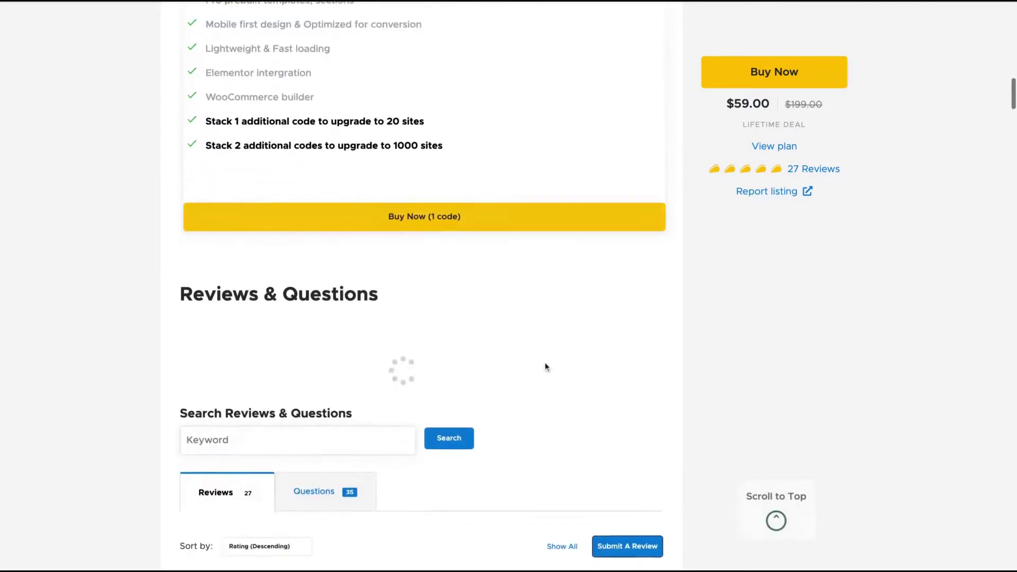
{"action": "scroll", "coordinate": [546, 367], "scroll_direction": "down", "scroll_amount": 2}
{"action": "scroll", "coordinate": [546, 366], "scroll_direction": "down", "scroll_amount": 5}
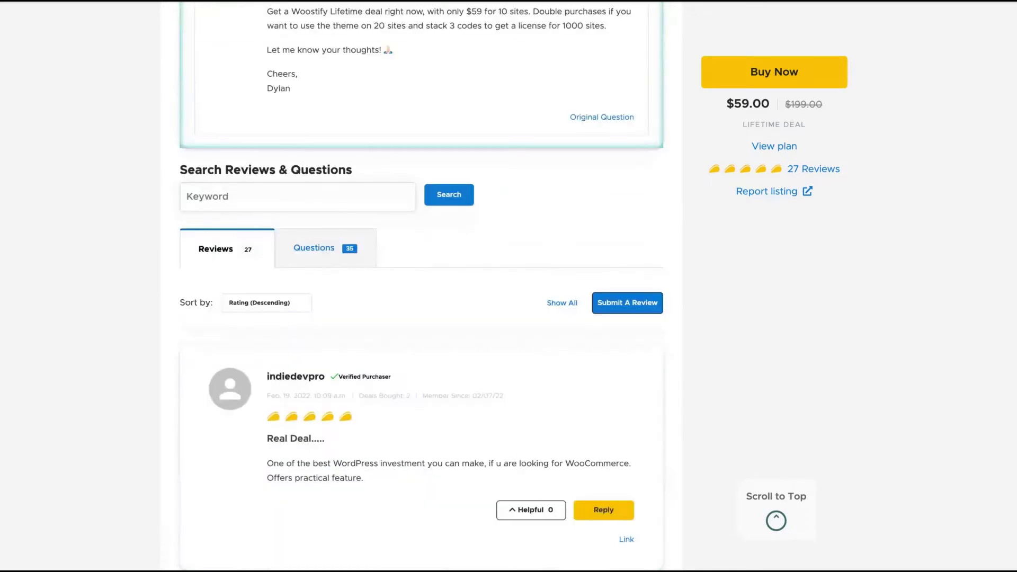
{"action": "scroll", "coordinate": [545, 366], "scroll_direction": "up", "scroll_amount": 5}
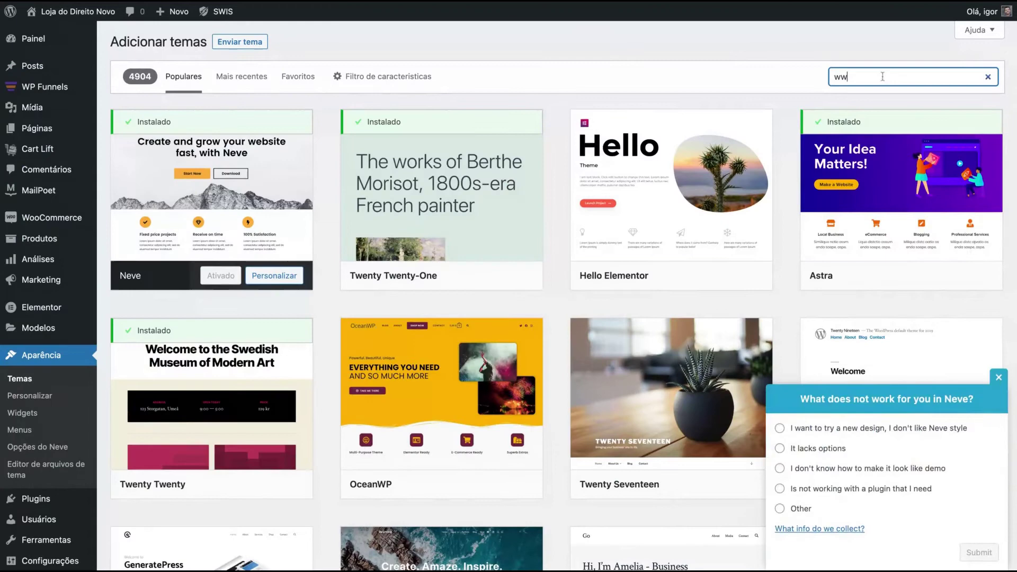
{"action": "type", "text": "woostify"}
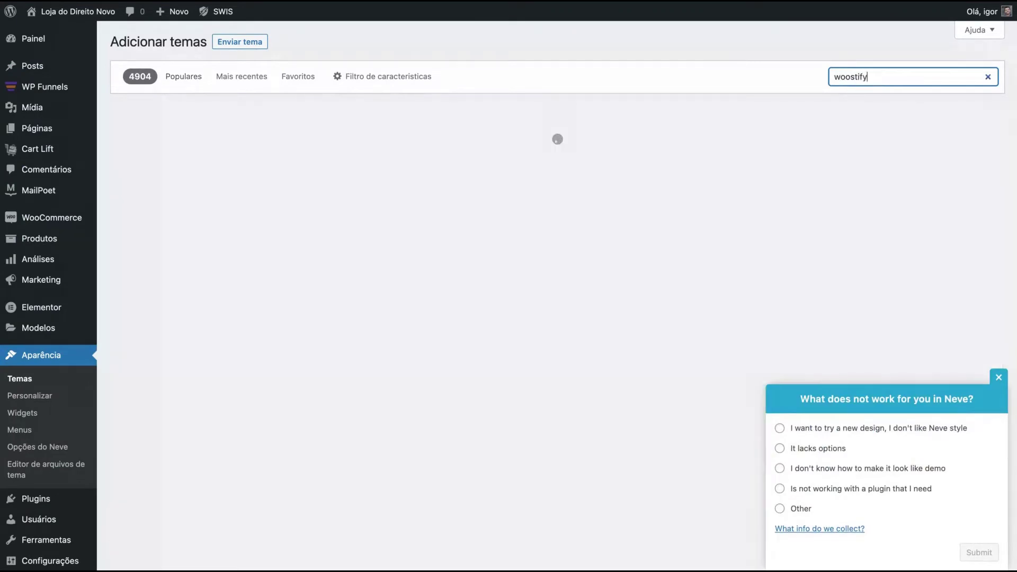
- Install the Woostify theme from the search results, then go to Upload Plugin
{"action": "left_click", "coordinate": [226, 275]}
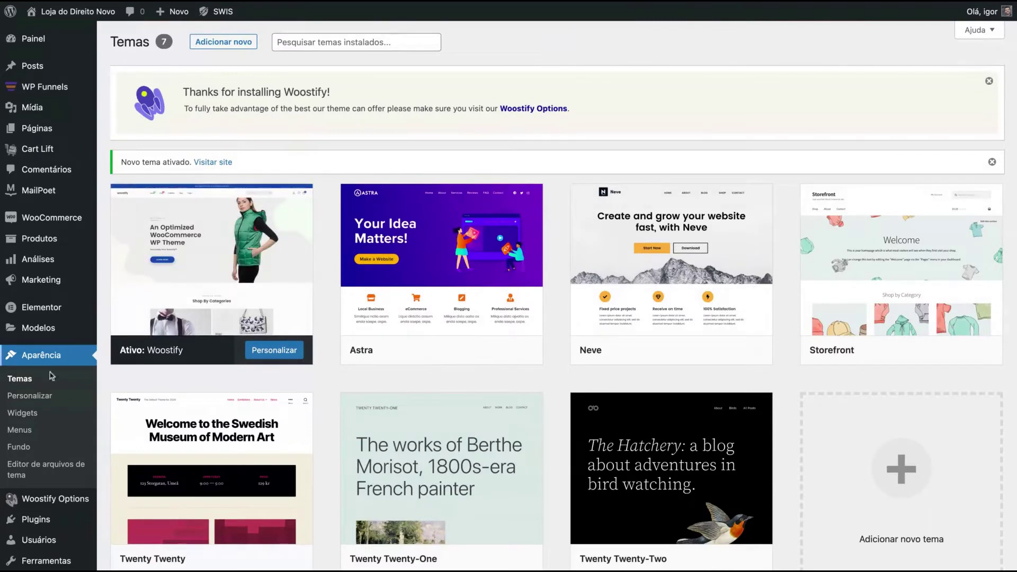
{"action": "mouse_move", "coordinate": [36, 519]}
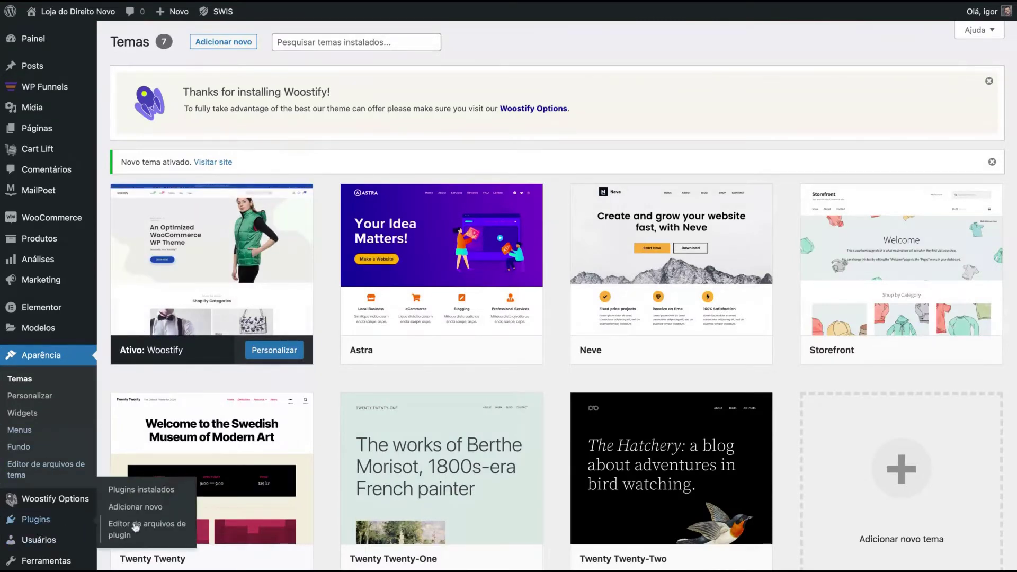
{"action": "left_click", "coordinate": [139, 486]}
{"action": "left_click", "coordinate": [235, 41]}
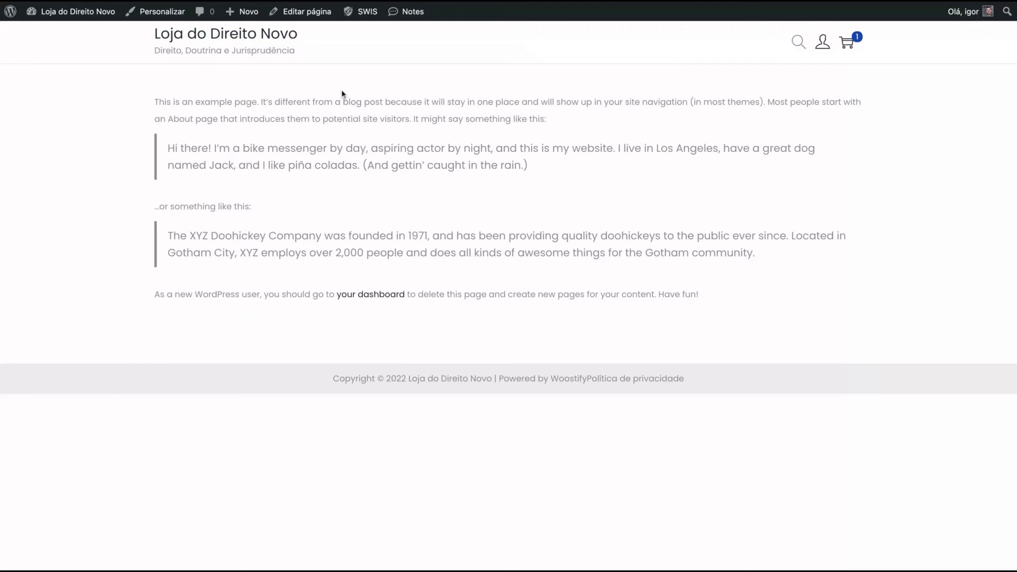
- Preview the Woostify cart holding one course, then its checkout page
{"action": "left_click", "coordinate": [849, 42]}
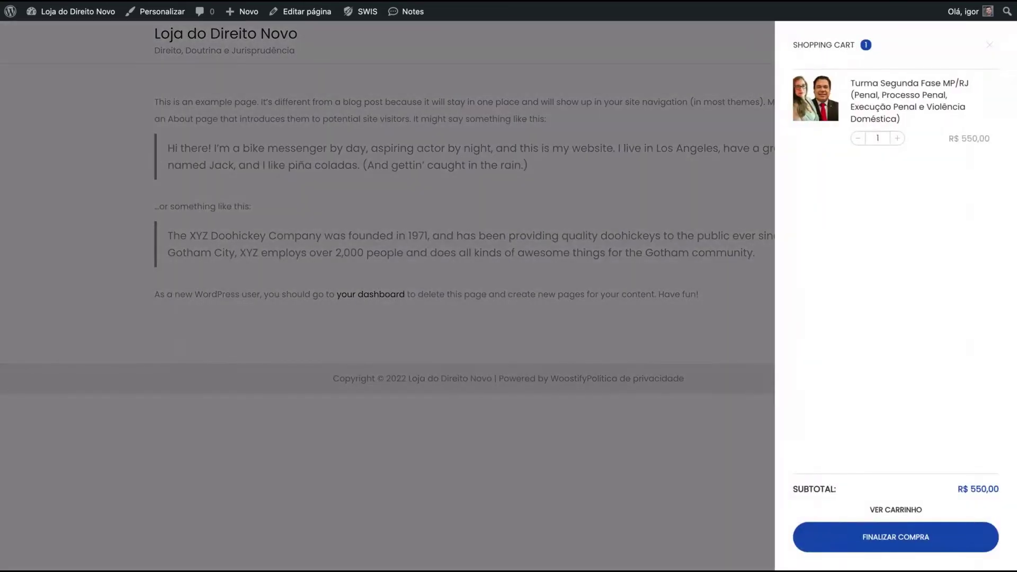
{"action": "left_click", "coordinate": [914, 540]}
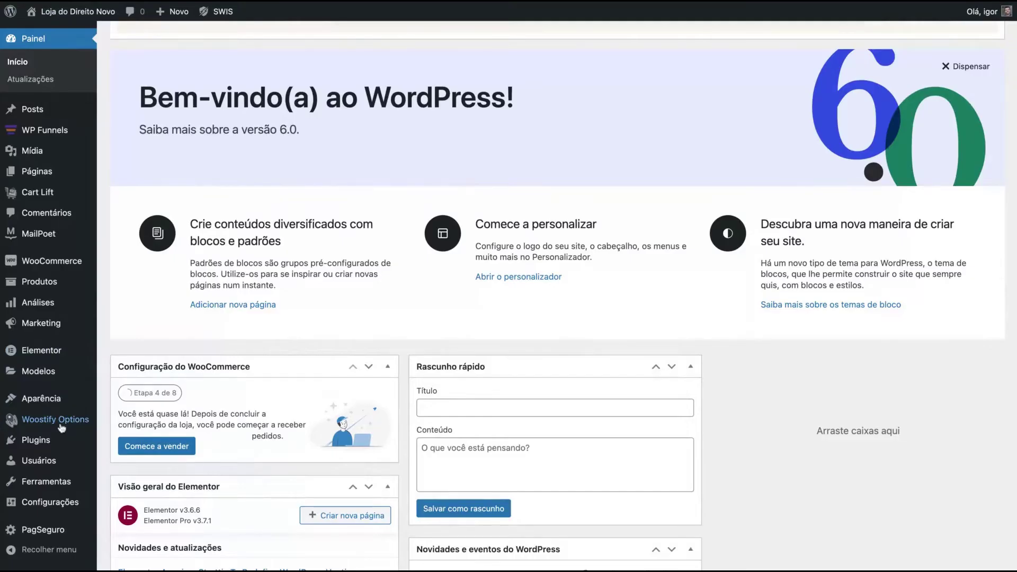
{"action": "mouse_move", "coordinate": [41, 350]}
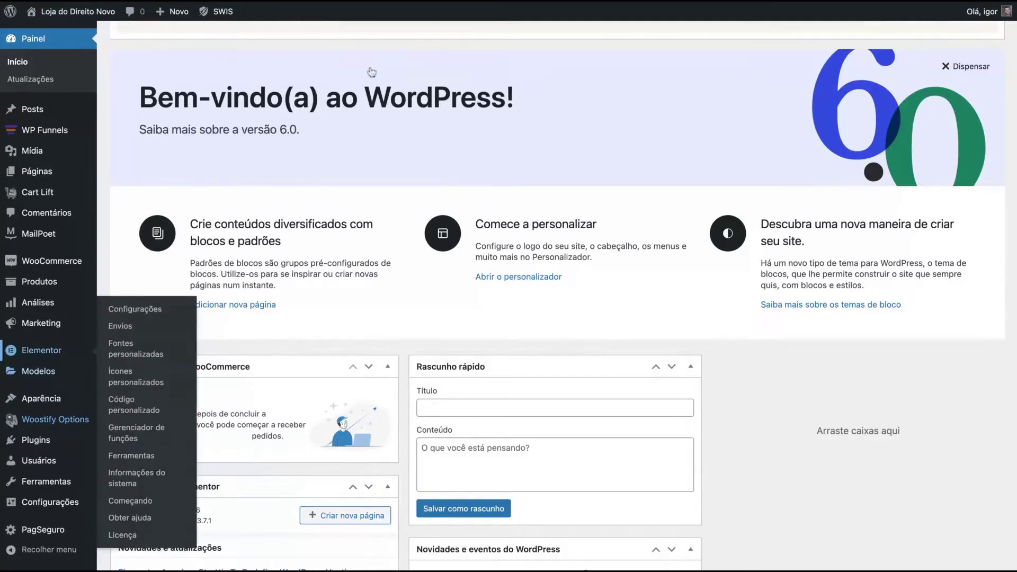
- Open Woostify Options, peek at Starter Templates, and return to the Dashboard tab
{"action": "left_click", "coordinate": [55, 419]}
{"action": "scroll", "coordinate": [509, 238], "scroll_direction": "down", "scroll_amount": 1}
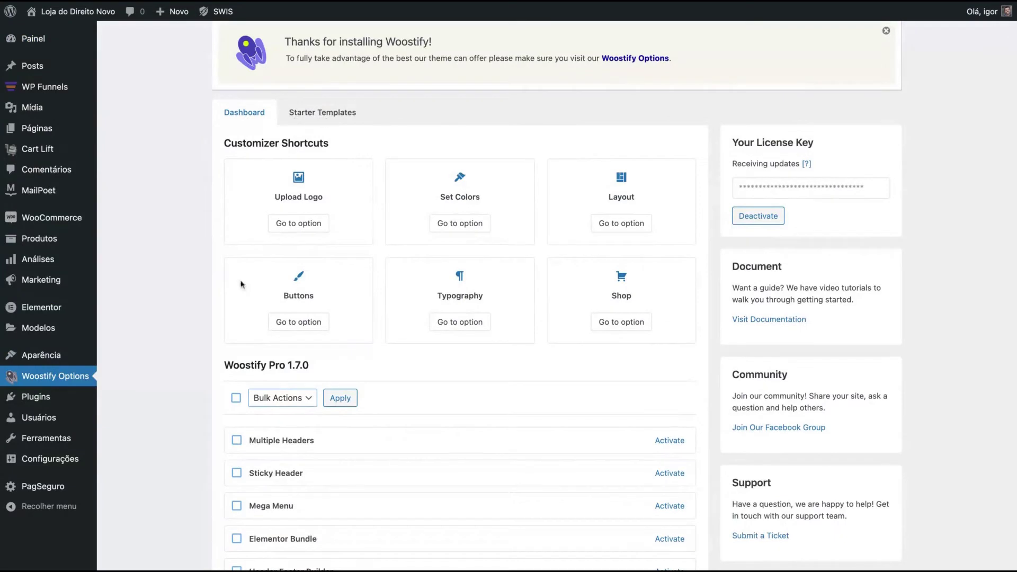
{"action": "left_click", "coordinate": [322, 113]}
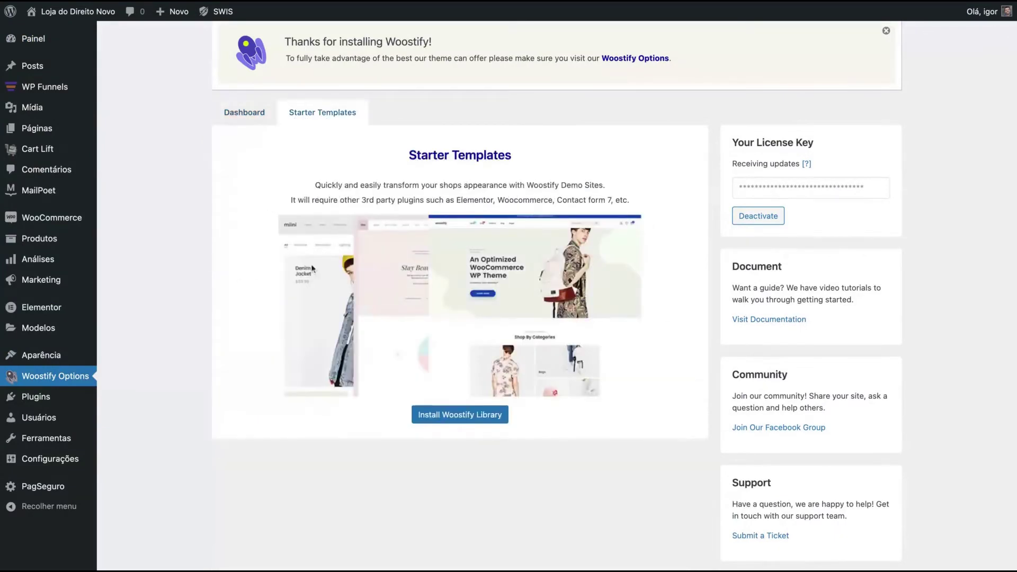
{"action": "left_click", "coordinate": [244, 112]}
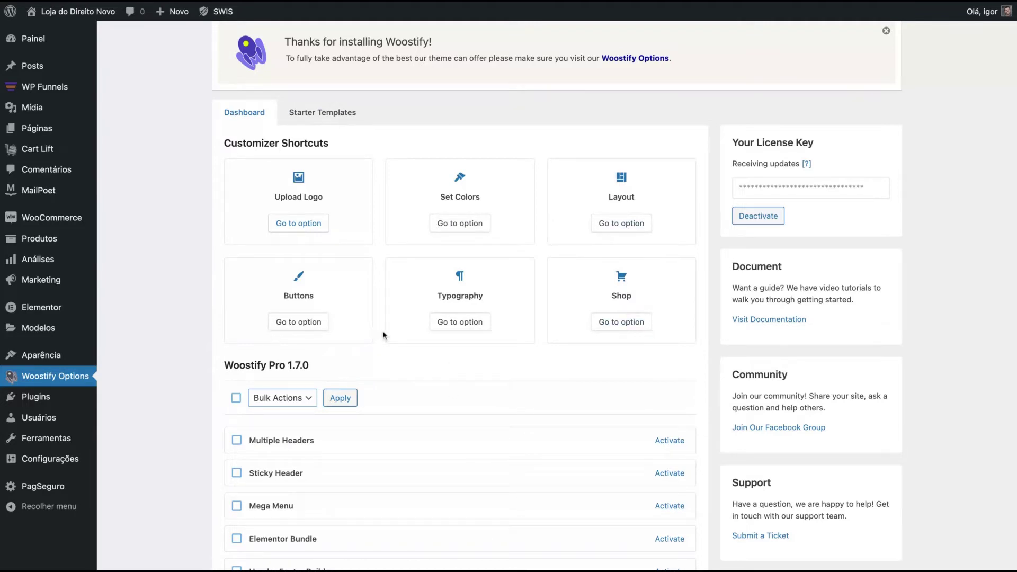
{"action": "scroll", "coordinate": [382, 331], "scroll_direction": "down", "scroll_amount": 5}
{"action": "scroll", "coordinate": [382, 330], "scroll_direction": "down", "scroll_amount": 5}
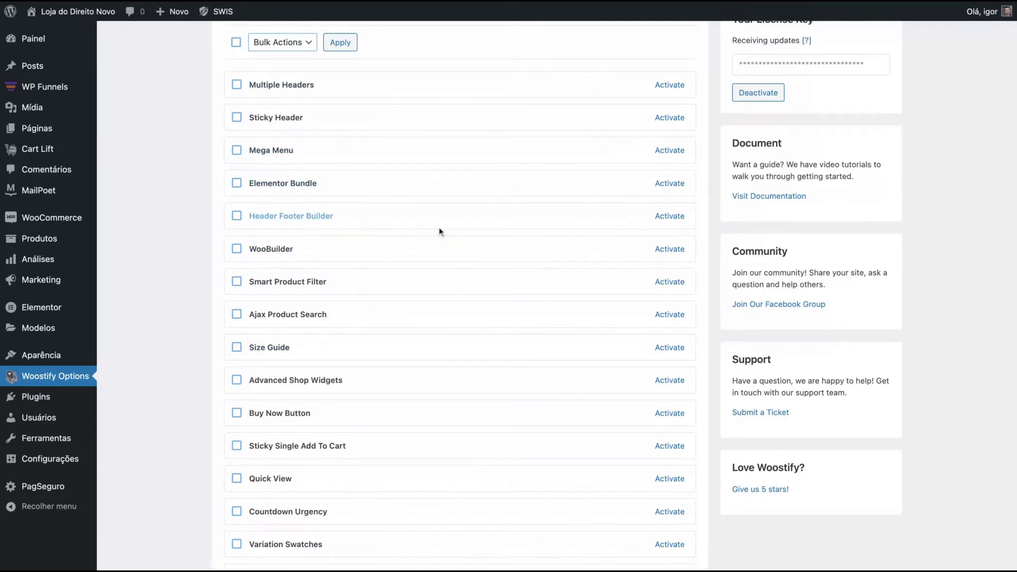
{"action": "scroll", "coordinate": [393, 273], "scroll_direction": "down", "scroll_amount": 1}
{"action": "scroll", "coordinate": [393, 272], "scroll_direction": "down", "scroll_amount": 3}
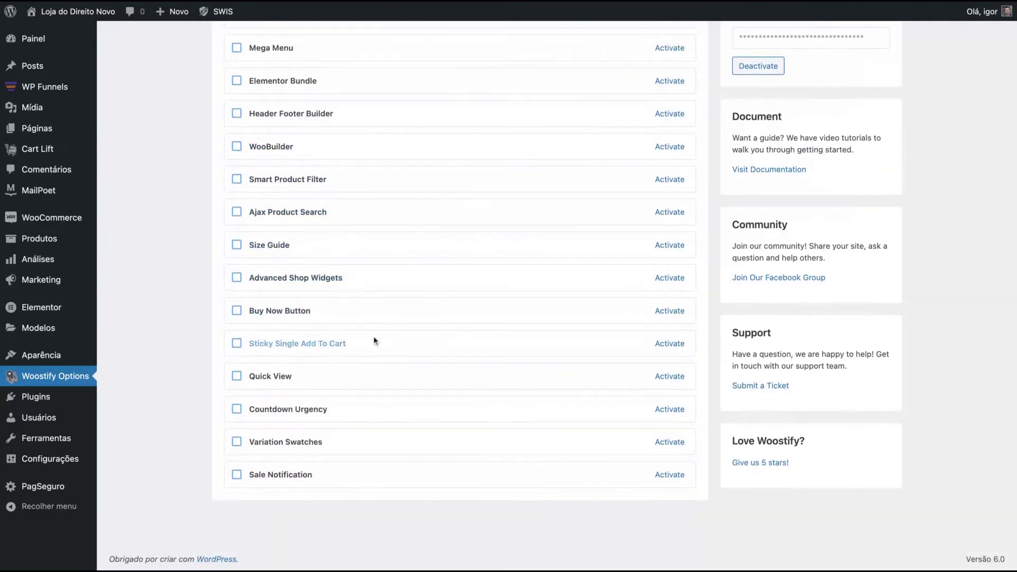
{"action": "scroll", "coordinate": [417, 337], "scroll_direction": "up", "scroll_amount": 2}
{"action": "scroll", "coordinate": [416, 337], "scroll_direction": "up", "scroll_amount": 1}
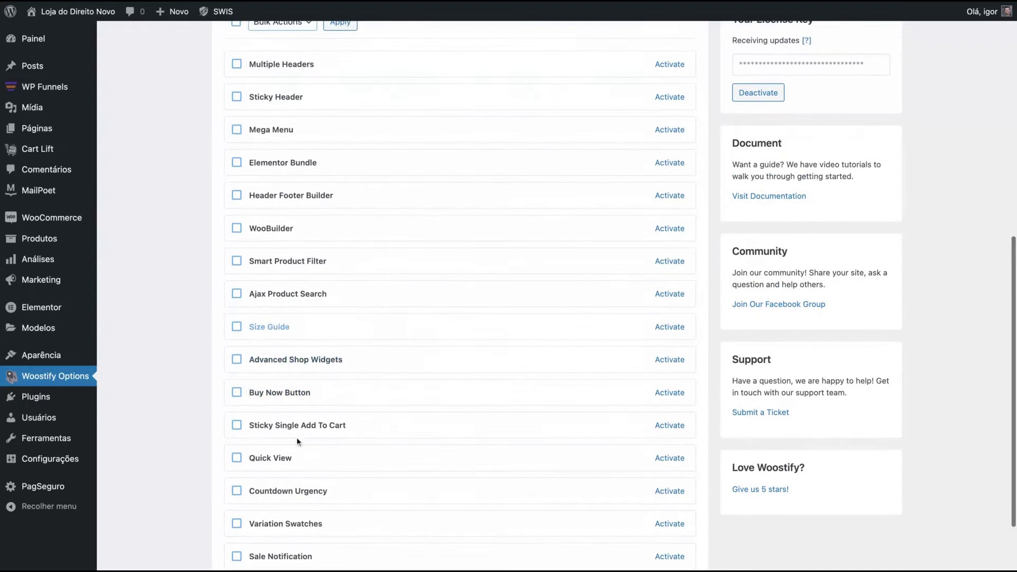
{"action": "scroll", "coordinate": [374, 339], "scroll_direction": "up", "scroll_amount": 1}
{"action": "scroll", "coordinate": [374, 339], "scroll_direction": "up", "scroll_amount": 3}
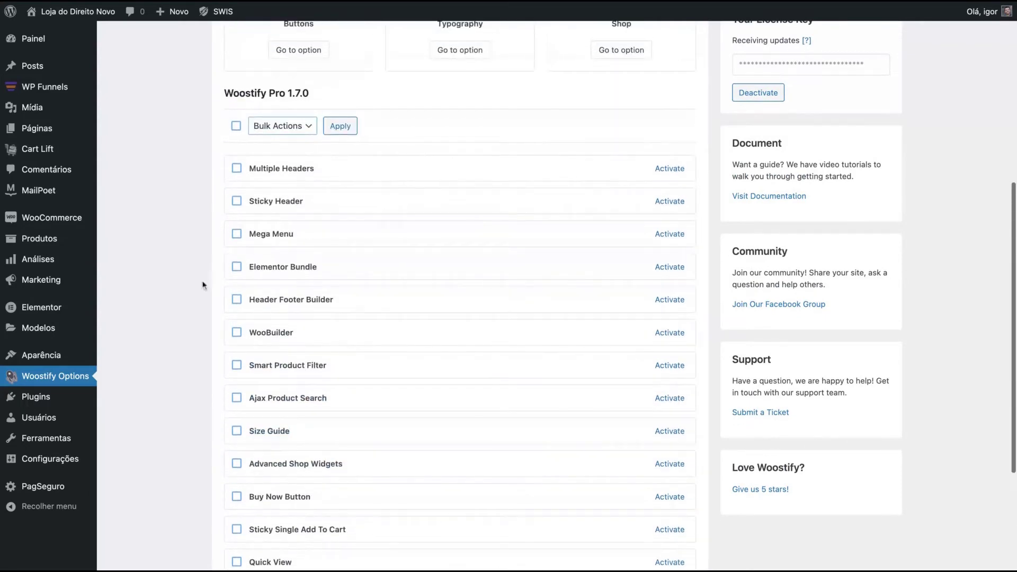
- Select all Woostify Pro modules and apply the Activate bulk action
{"action": "left_click", "coordinate": [235, 127]}
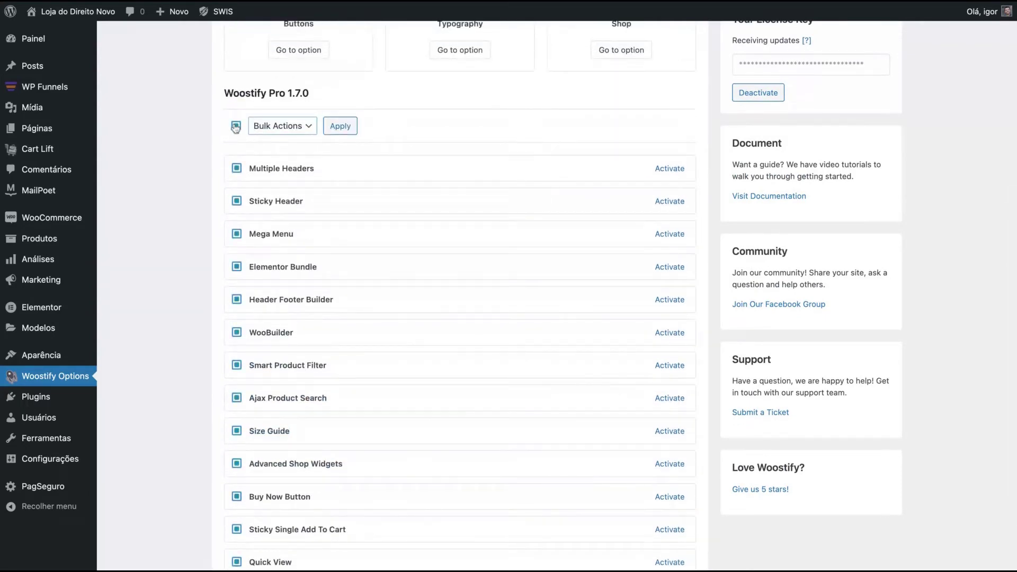
{"action": "left_click", "coordinate": [283, 126]}
{"action": "left_click", "coordinate": [340, 126]}
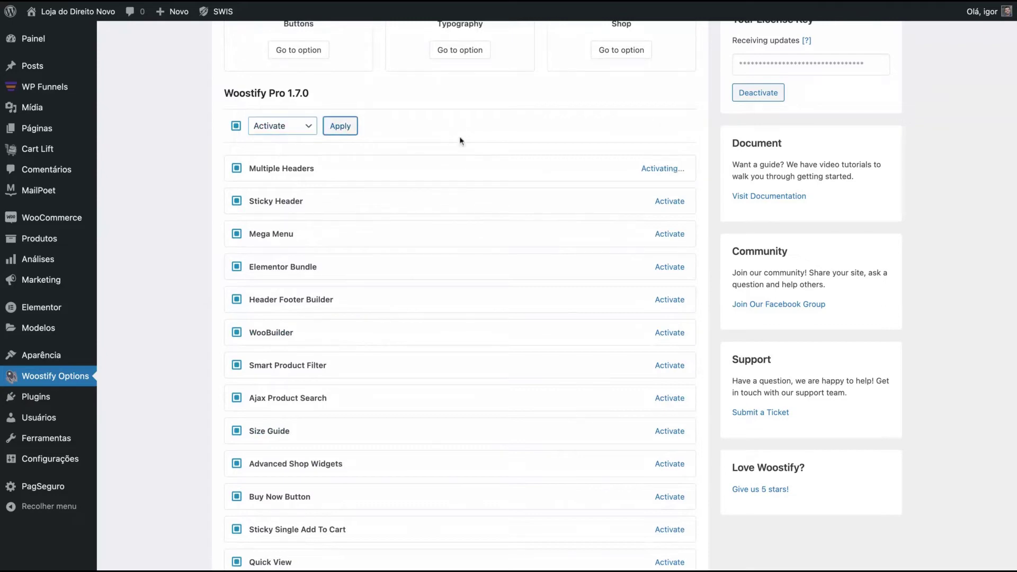
{"action": "scroll", "coordinate": [607, 239], "scroll_direction": "down", "scroll_amount": 5}
{"action": "scroll", "coordinate": [465, 306], "scroll_direction": "up", "scroll_amount": 10}
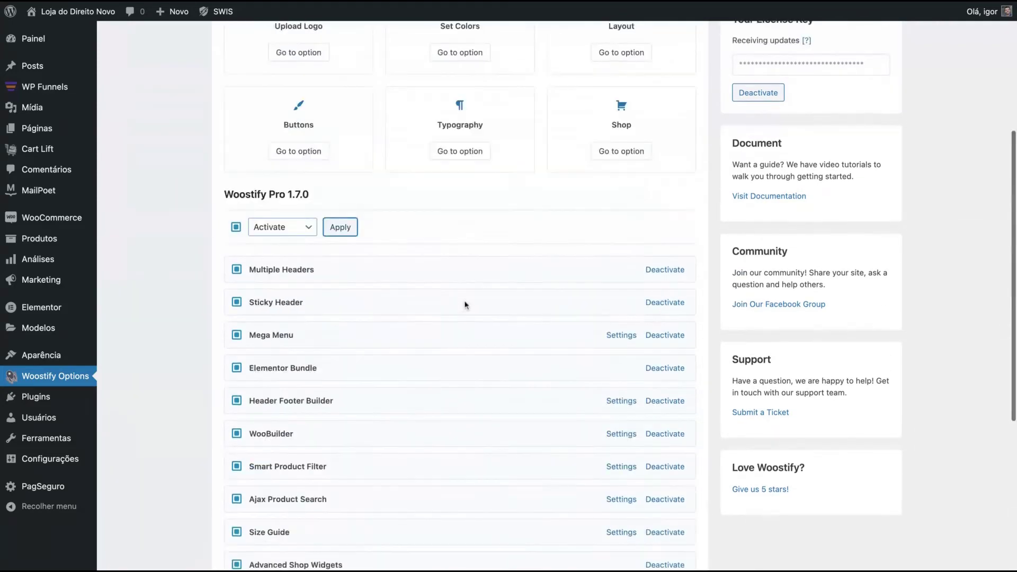
- Go to Starter Templates and install the Woostify template library
{"action": "left_click", "coordinate": [322, 129]}
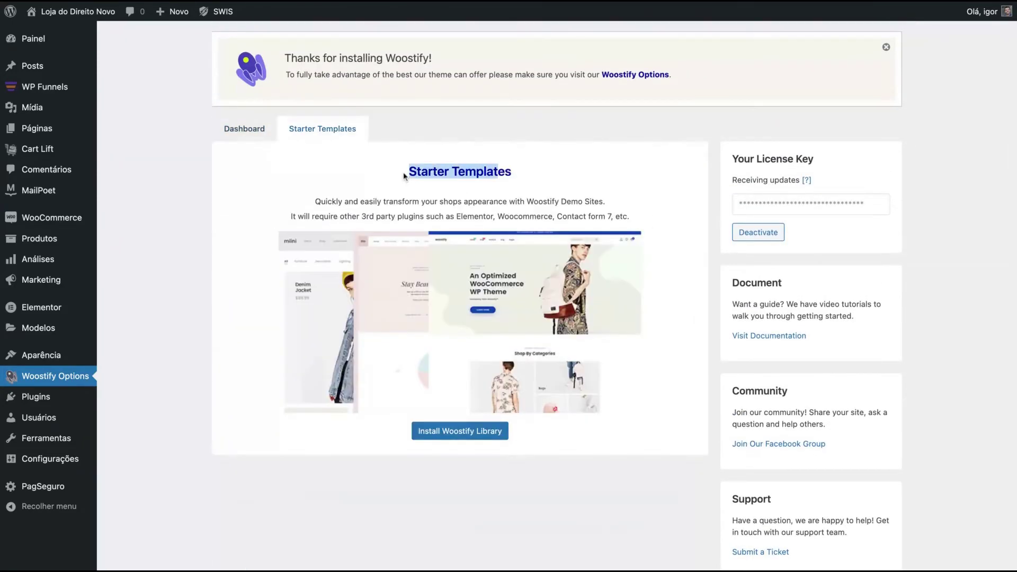
{"action": "left_click_drag", "start_coordinate": [403, 171], "coordinate": [516, 172]}
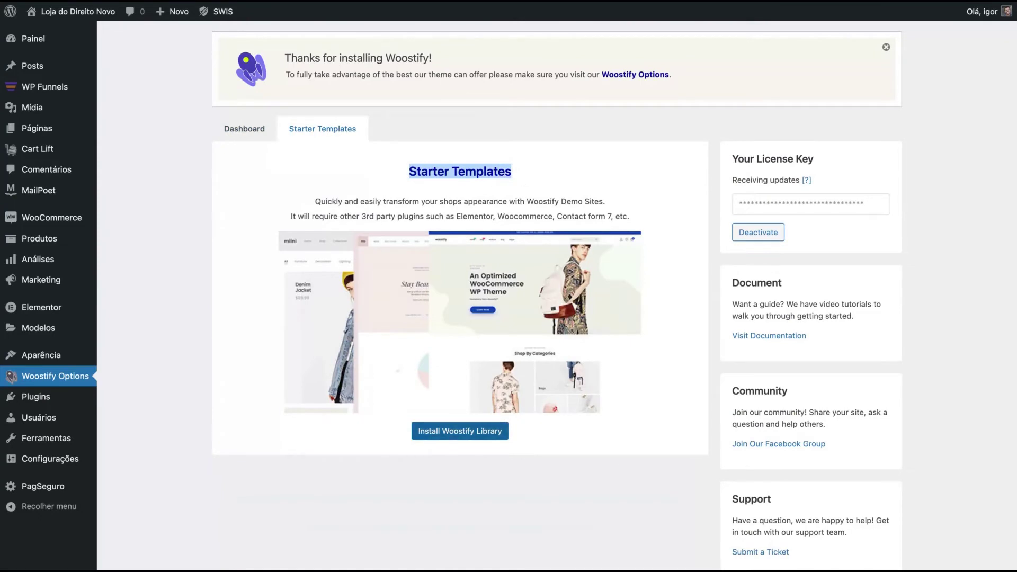
{"action": "left_click", "coordinate": [460, 430]}
{"action": "scroll", "coordinate": [429, 145], "scroll_direction": "down", "scroll_amount": 2}
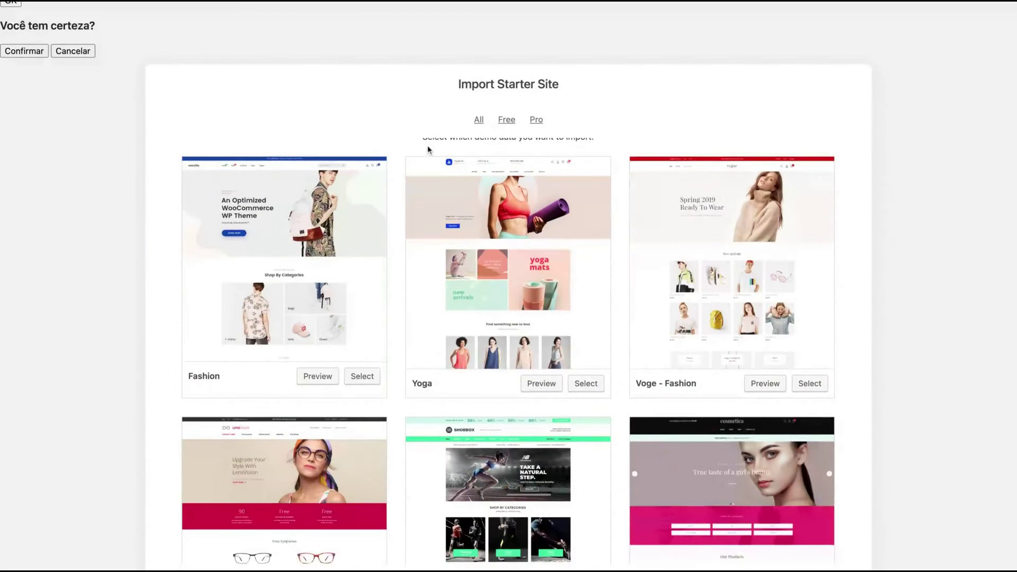
{"action": "scroll", "coordinate": [401, 160], "scroll_direction": "down", "scroll_amount": 2}
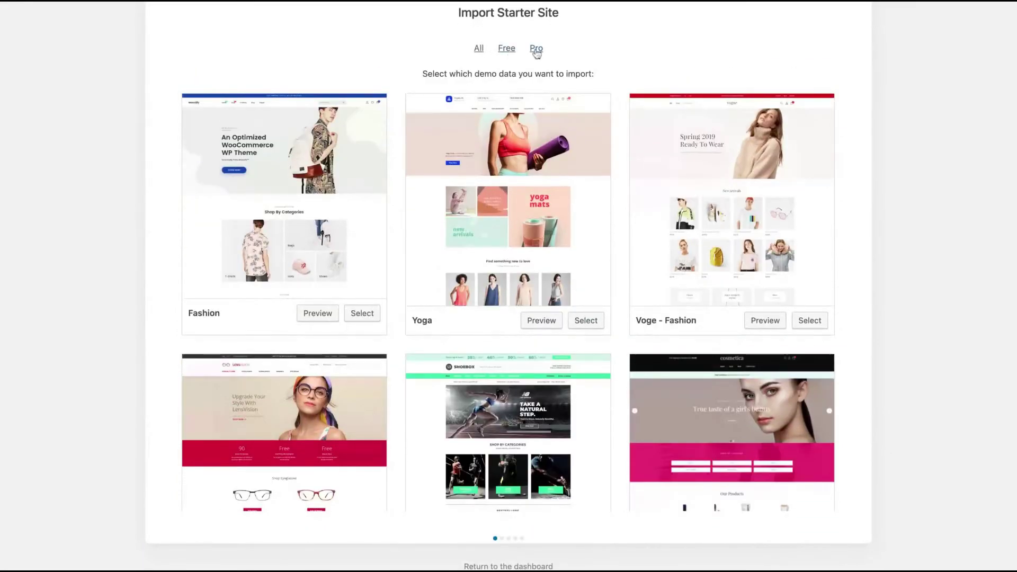
{"action": "scroll", "coordinate": [545, 62], "scroll_direction": "down", "scroll_amount": 5}
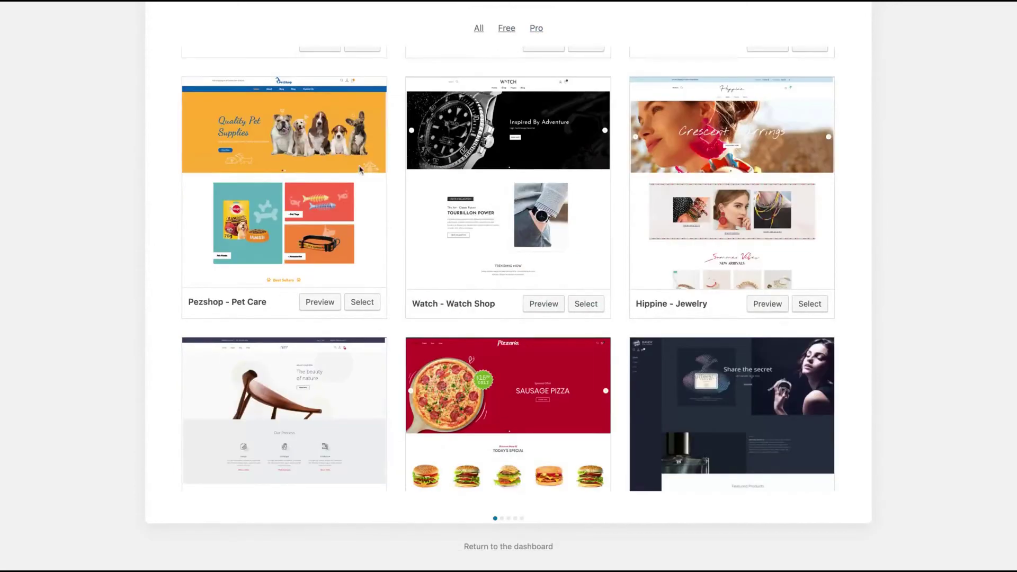
{"action": "scroll", "coordinate": [362, 285], "scroll_direction": "down", "scroll_amount": 2}
{"action": "scroll", "coordinate": [373, 278], "scroll_direction": "down", "scroll_amount": 3}
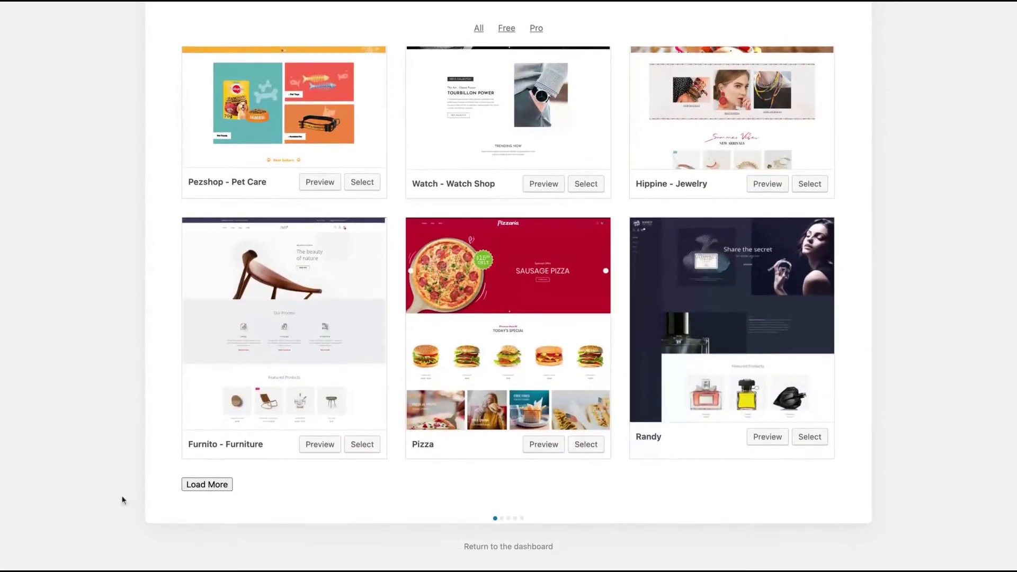
- Load more templates, select Lensvision - sunglasses, and start its import
{"action": "left_click", "coordinate": [187, 487]}
{"action": "scroll", "coordinate": [424, 281], "scroll_direction": "up", "scroll_amount": 2}
{"action": "scroll", "coordinate": [424, 282], "scroll_direction": "up", "scroll_amount": 1}
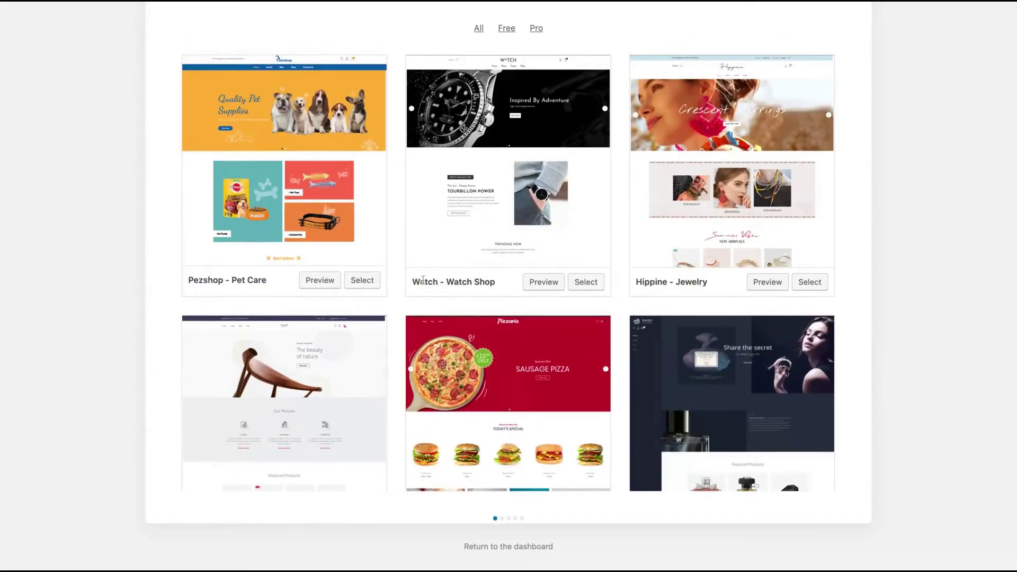
{"action": "scroll", "coordinate": [424, 282], "scroll_direction": "down", "scroll_amount": 3}
{"action": "scroll", "coordinate": [424, 281], "scroll_direction": "down", "scroll_amount": 3}
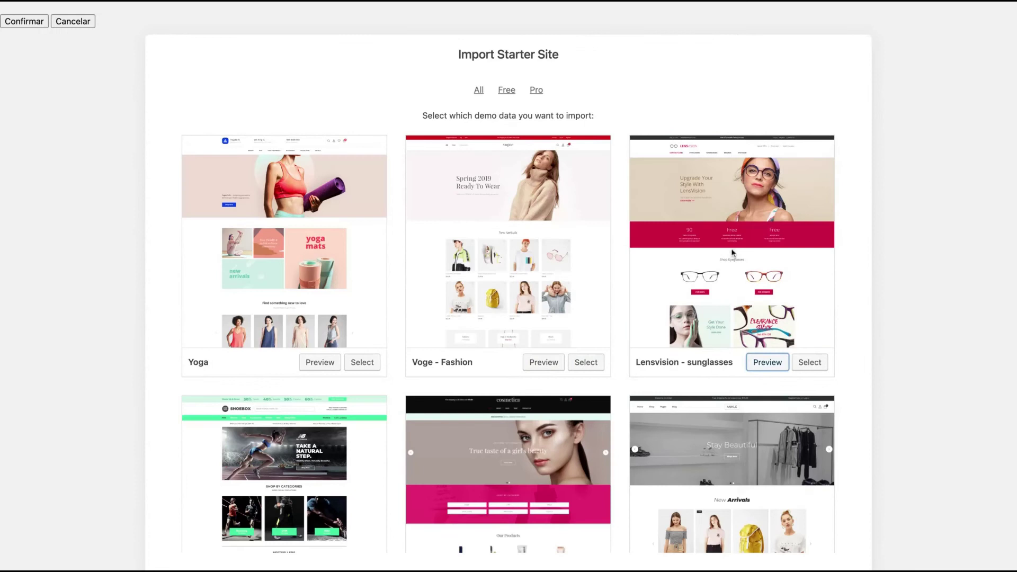
{"action": "left_click", "coordinate": [810, 363]}
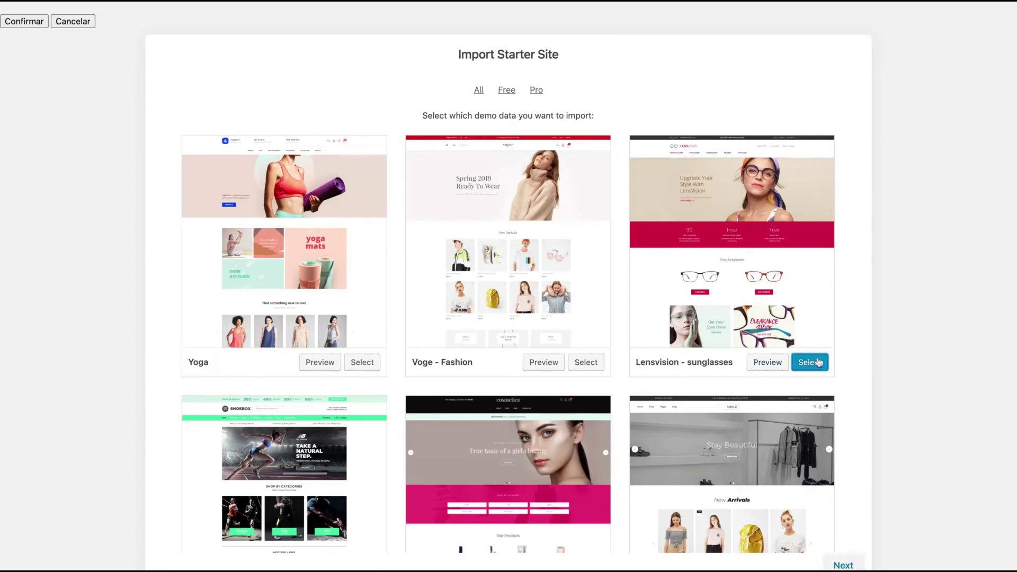
{"action": "left_click", "coordinate": [842, 565]}
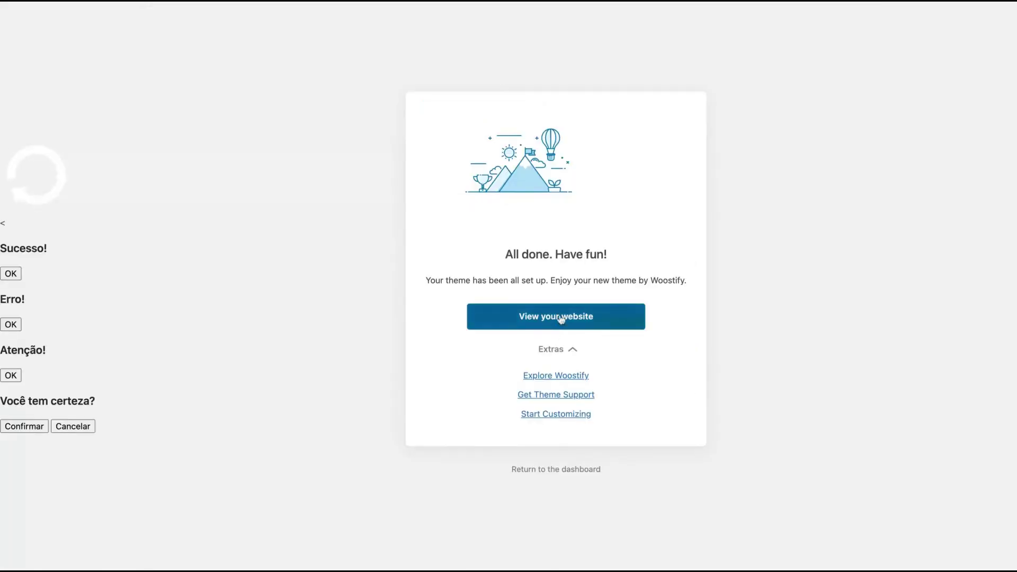
- Open the finished LensVision storefront via View your website
{"action": "left_click", "coordinate": [555, 315]}
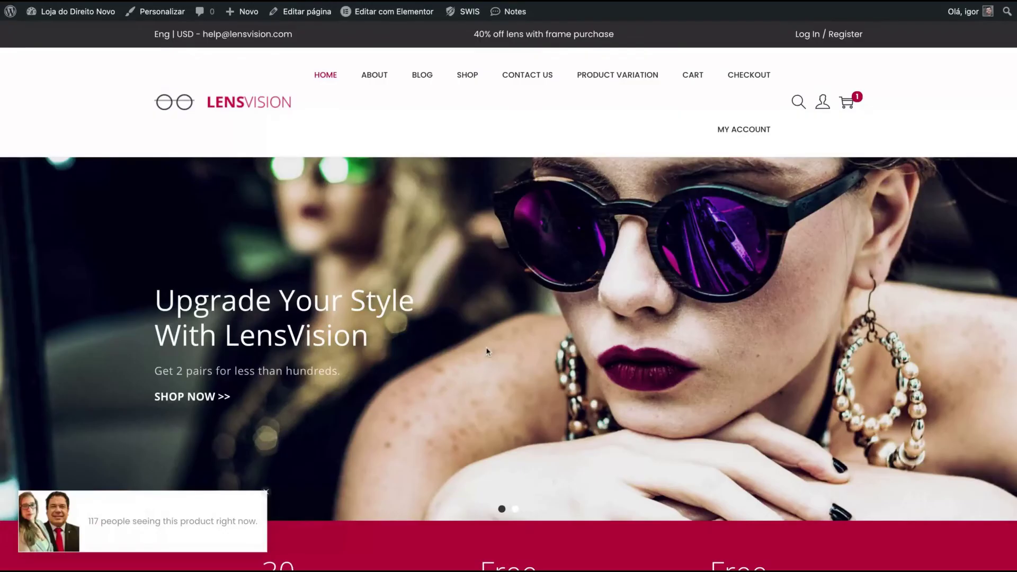
{"action": "scroll", "coordinate": [488, 351], "scroll_direction": "down", "scroll_amount": 5}
{"action": "scroll", "coordinate": [487, 351], "scroll_direction": "down", "scroll_amount": 8}
{"action": "scroll", "coordinate": [487, 352], "scroll_direction": "down", "scroll_amount": 3}
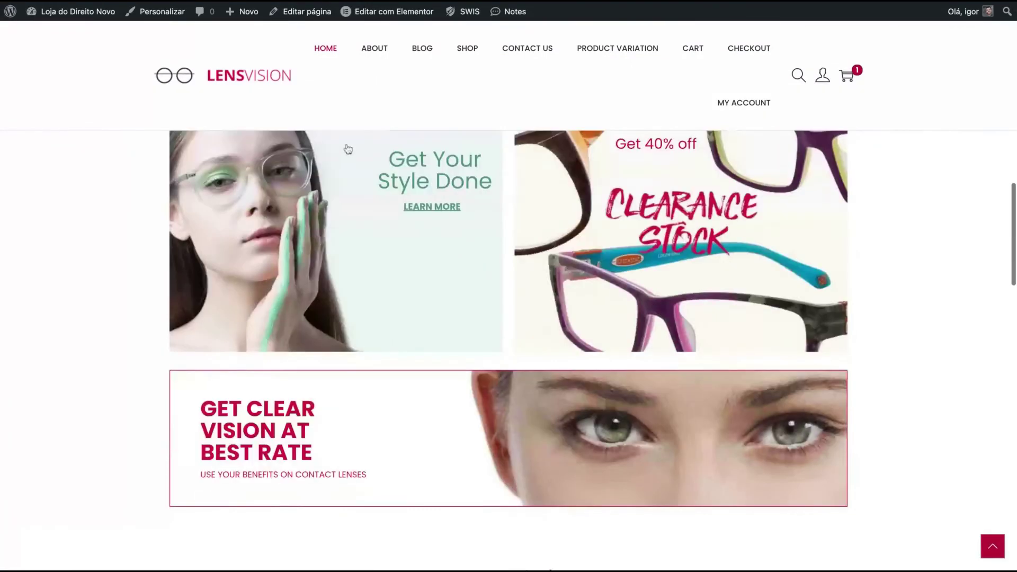